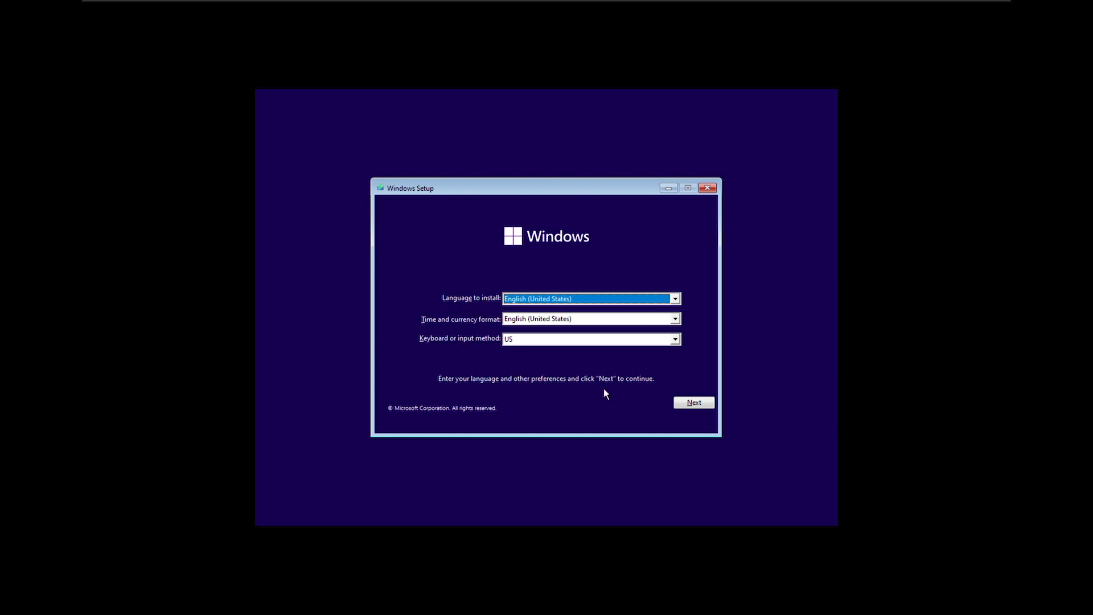
Keep English (United States) and the US keyboard, then start the installation at the product key page
left_click(682, 401)
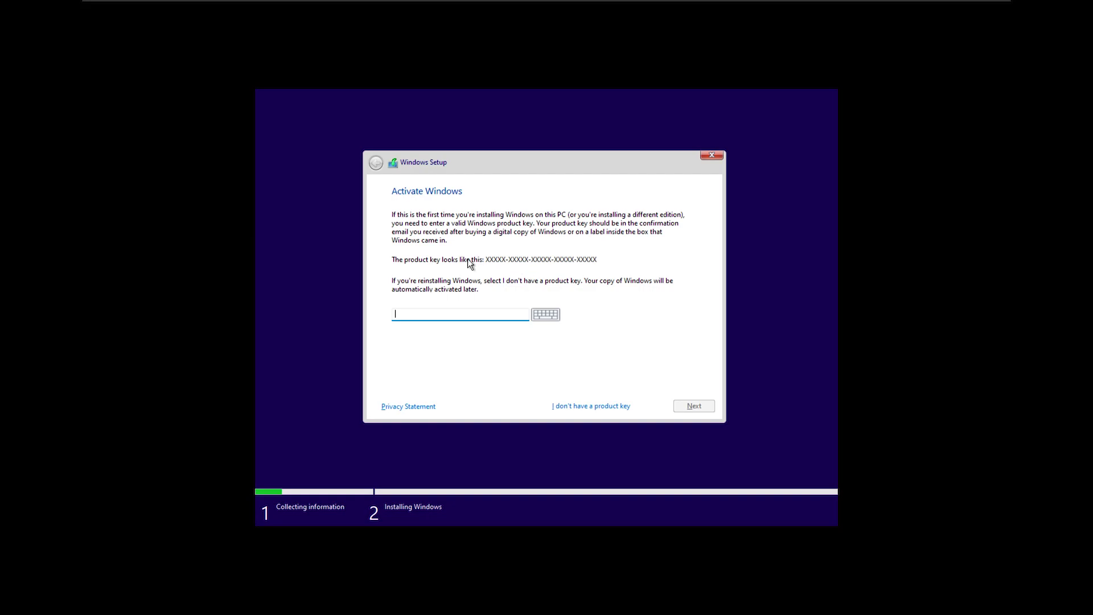
Skip the product key, accept the licence, and custom-install onto Drive 0's unallocated space
left_click(578, 406)
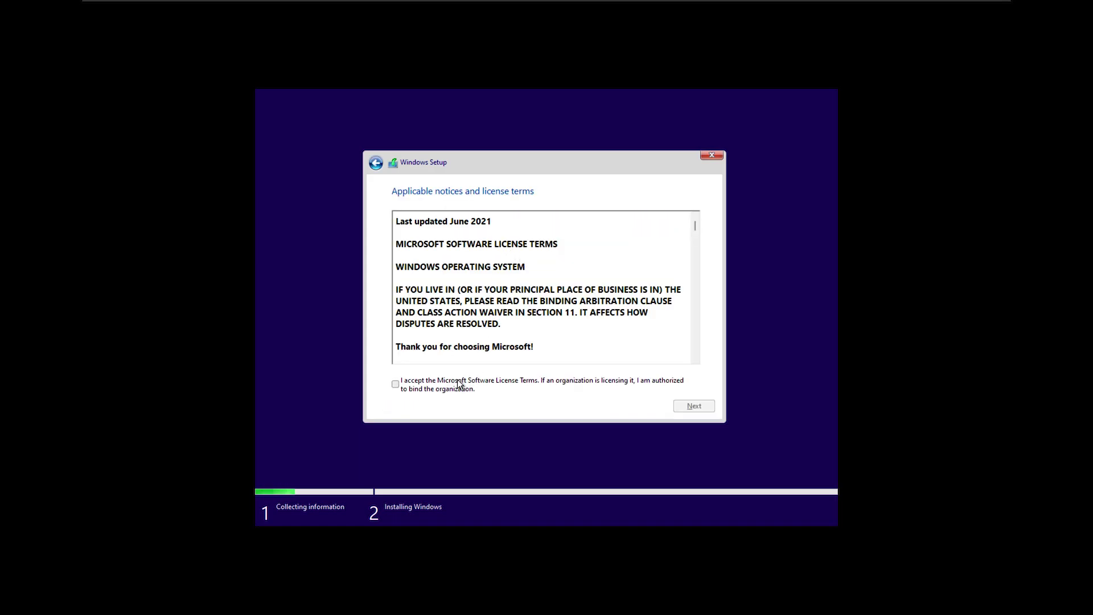
left_click(457, 385)
left_click(691, 409)
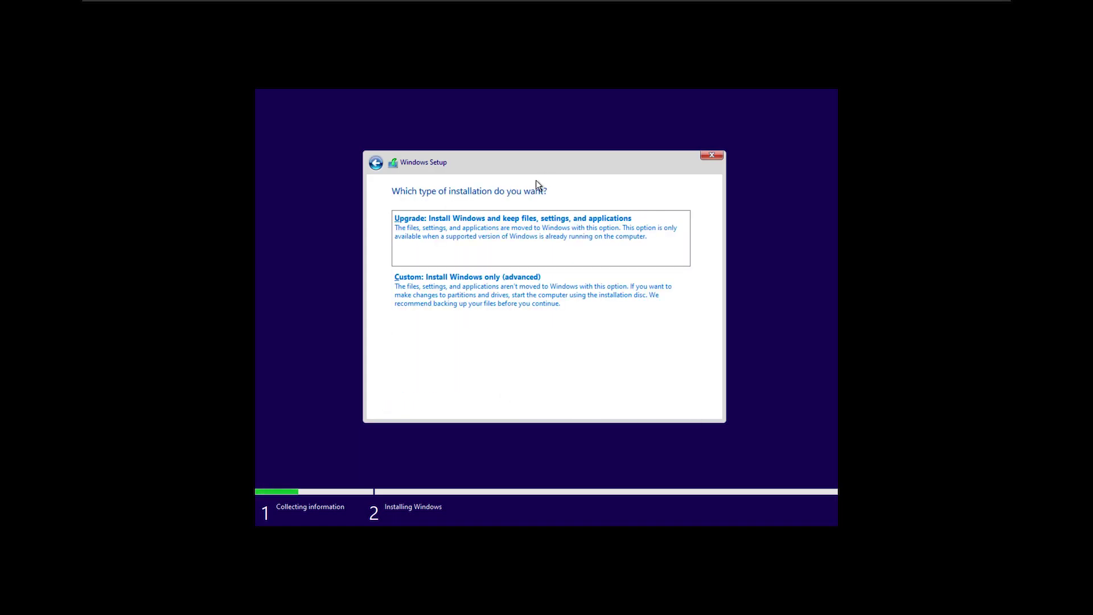
left_click(489, 276)
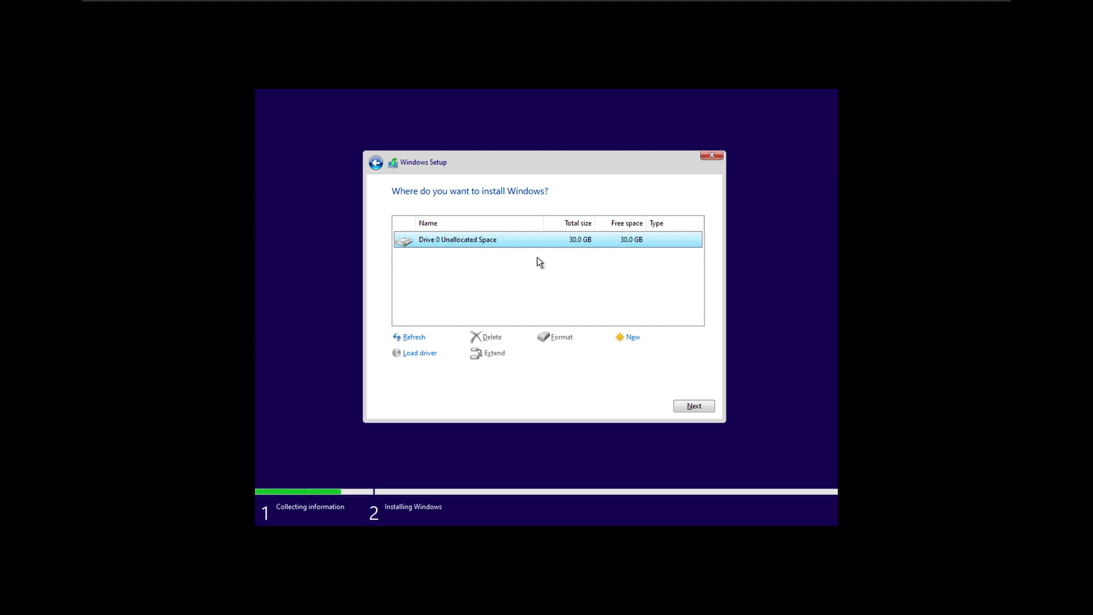
left_click(683, 404)
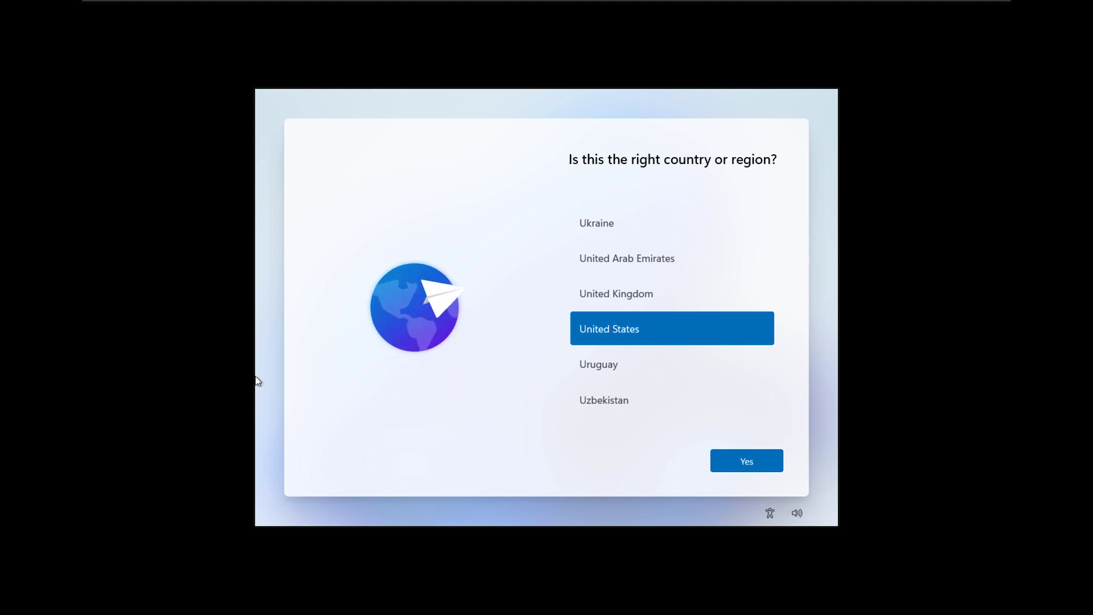
Confirm United States as the region and US as the keyboard layout
left_click(382, 446)
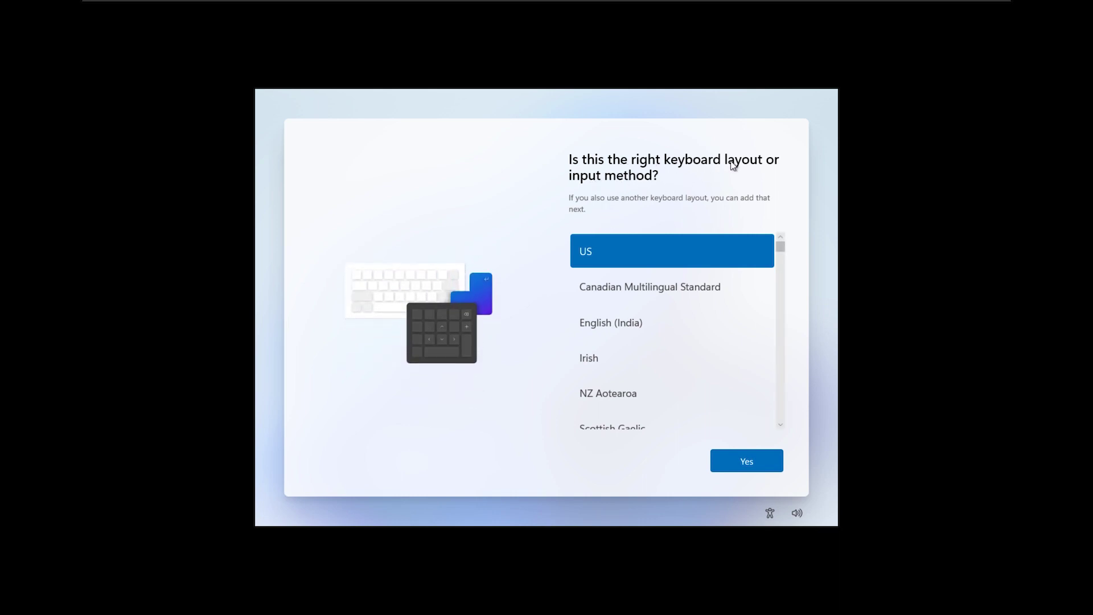
left_click(747, 455)
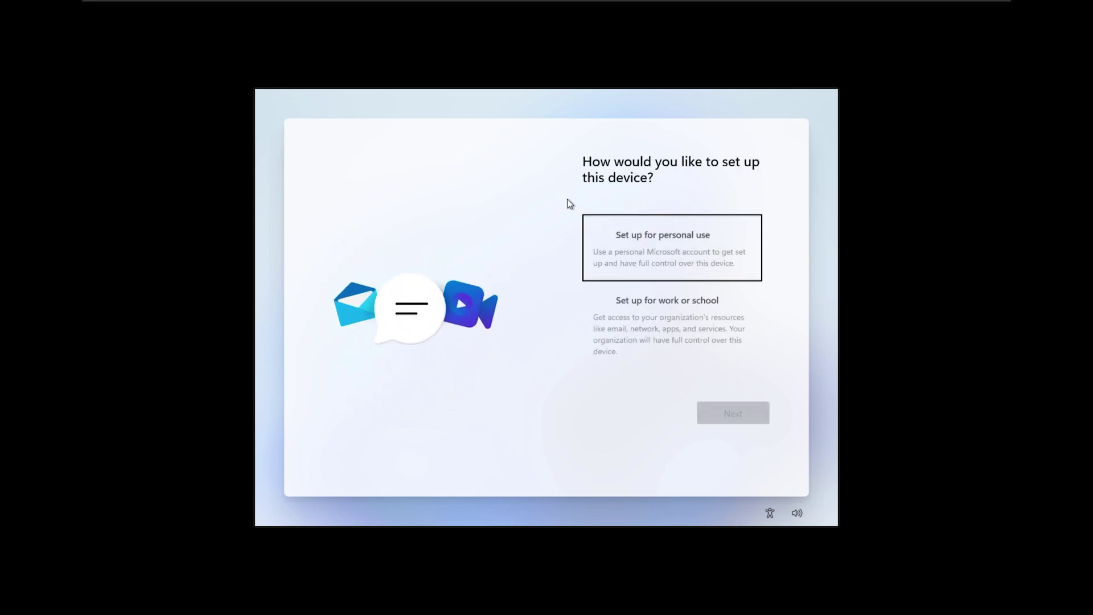
Choose personal use with an offline account instead of Microsoft sign-in
left_click(672, 240)
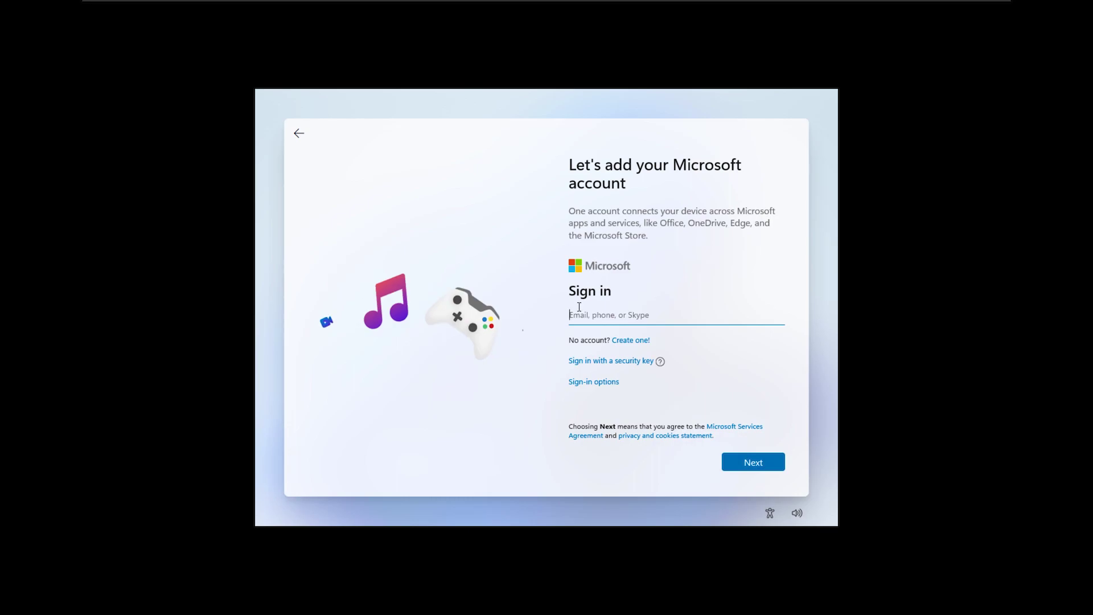
left_click(599, 382)
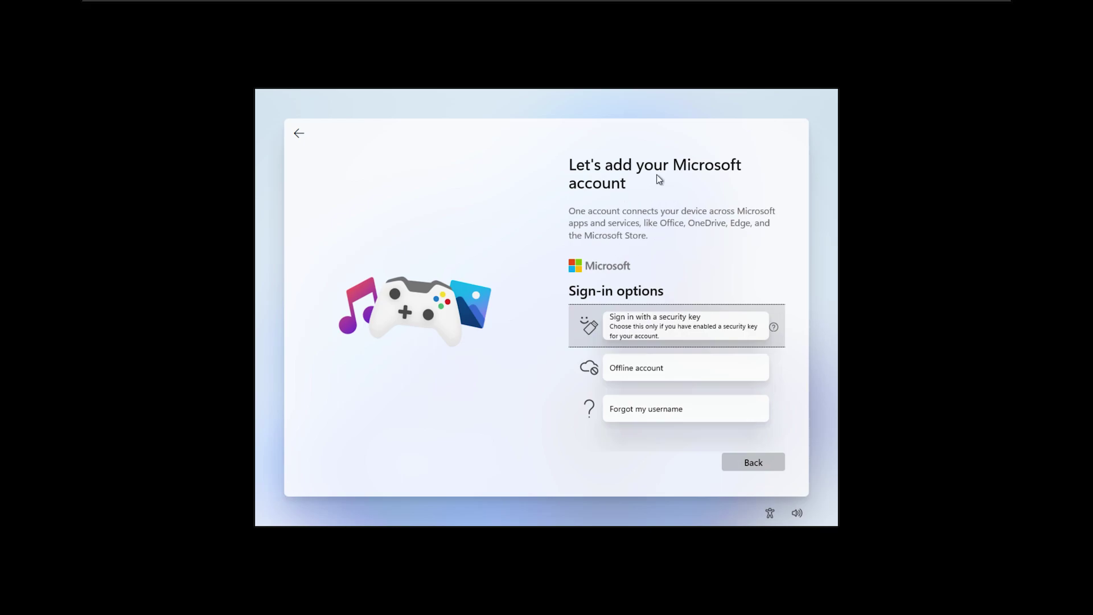
left_click(596, 380)
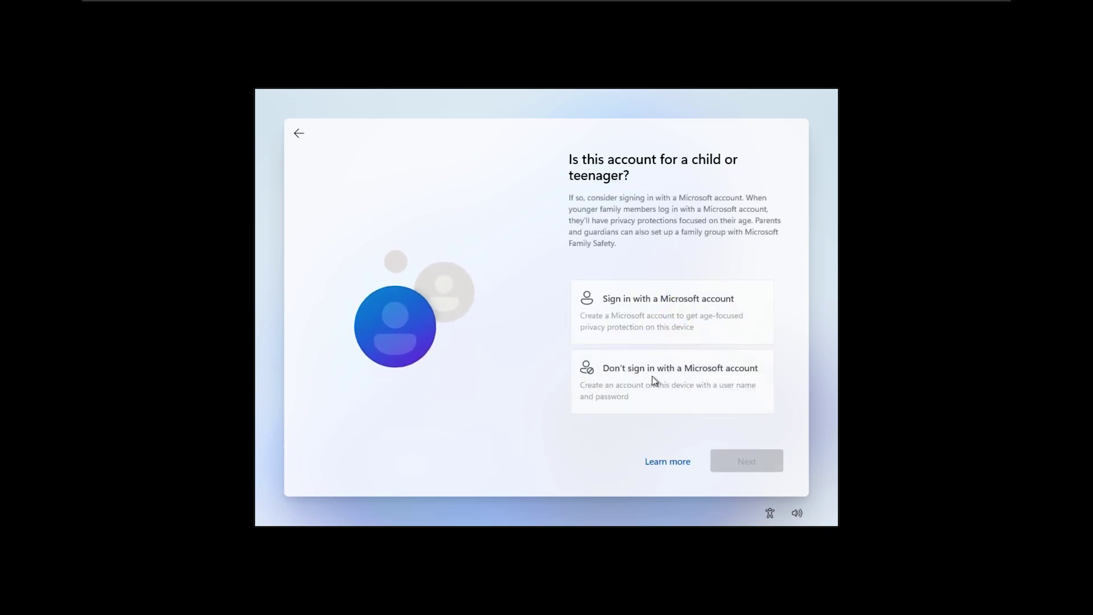
left_click(651, 376)
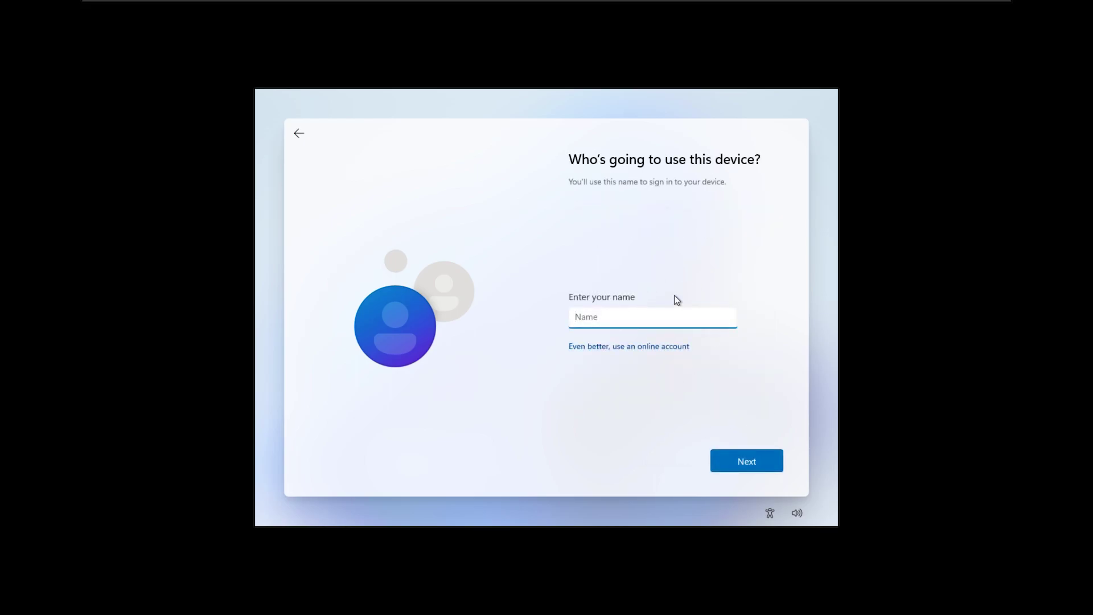
Name the local account 'tech enthusiast', correcting the typo, and continue
type("tech enthusiat")
key("BackSpace")
key("BackSpace")
type("ast")
left_click(750, 461)
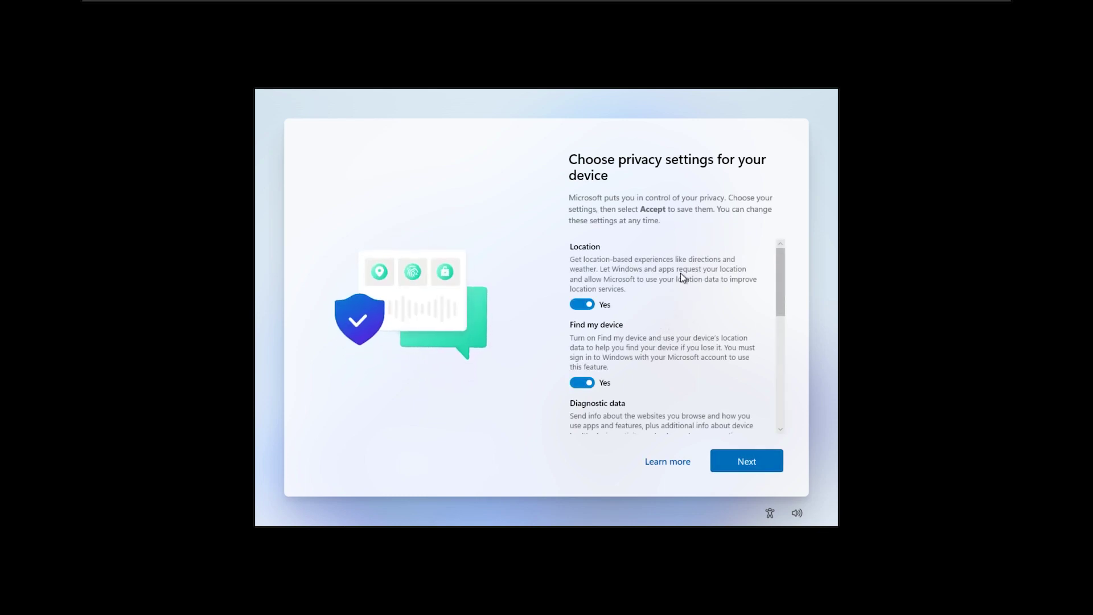
Turn off Find my device, inking & typing, tailored experiences and advertising ID, limit diagnostics to required, and accept
left_click(592, 310)
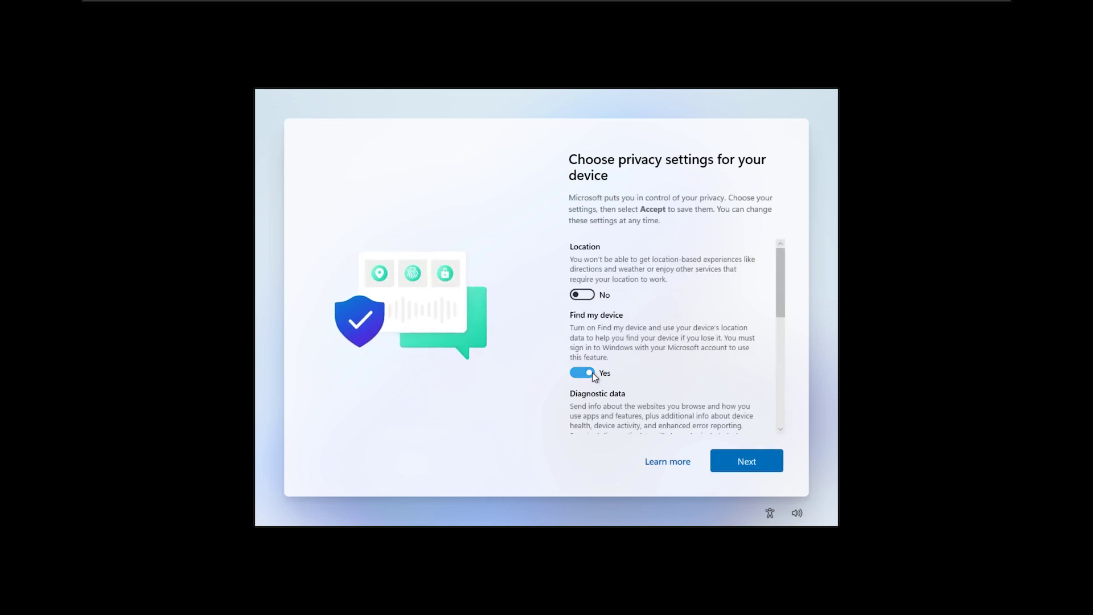
left_click(592, 372)
scroll(630, 366, "down", 2)
left_click(624, 376)
scroll(624, 372, "down", 2)
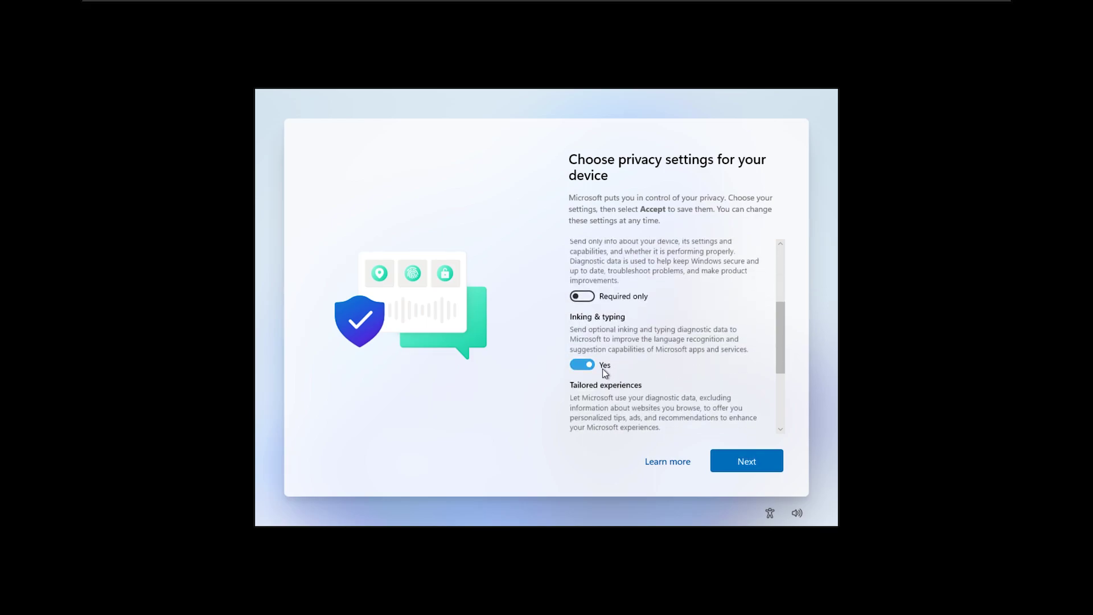
left_click(592, 363)
scroll(648, 374, "down", 2)
left_click(594, 357)
scroll(602, 358, "down", 1)
left_click(592, 404)
scroll(636, 389, "down", 2)
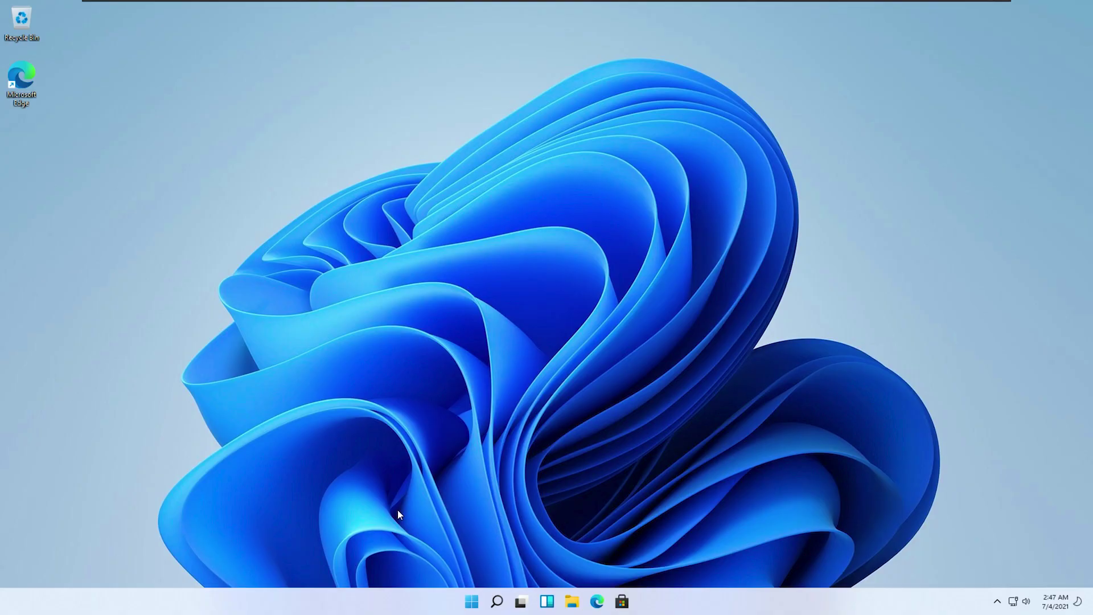
left_click(471, 601)
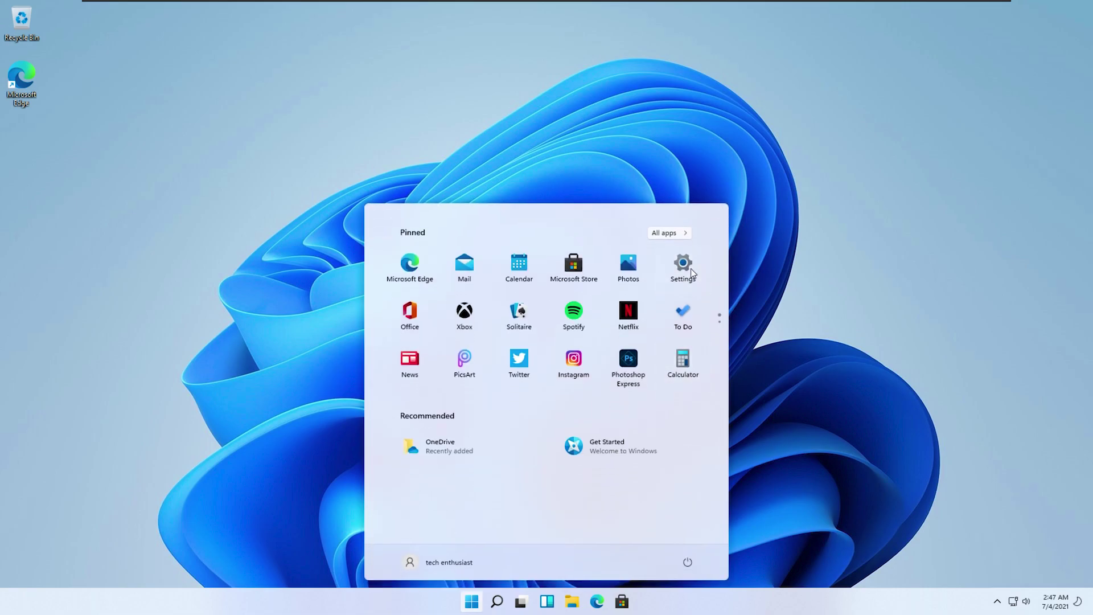
left_click(682, 275)
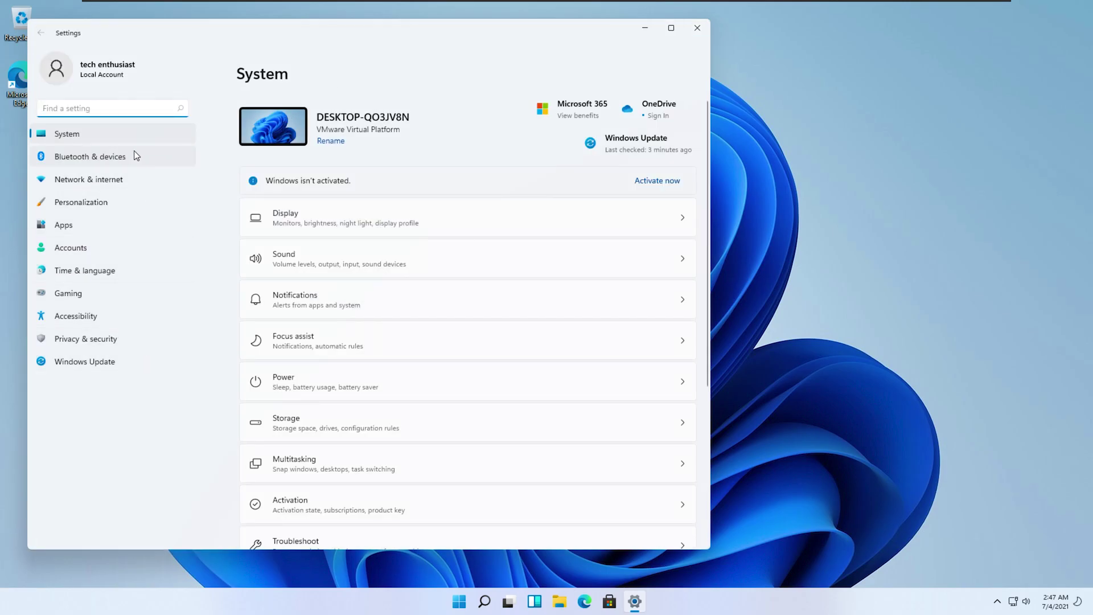
scroll(402, 368, "down", 4)
left_click(360, 504)
scroll(417, 351, "down", 3)
scroll(467, 319, "up", 1)
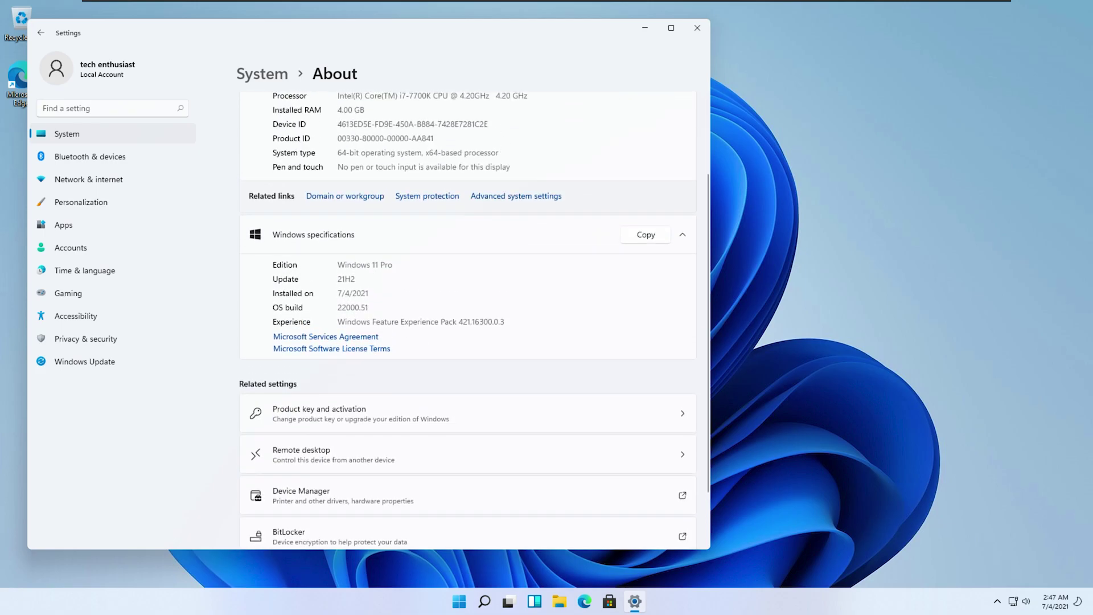
left_click_drag(339, 268, 394, 266)
left_click(689, 33)
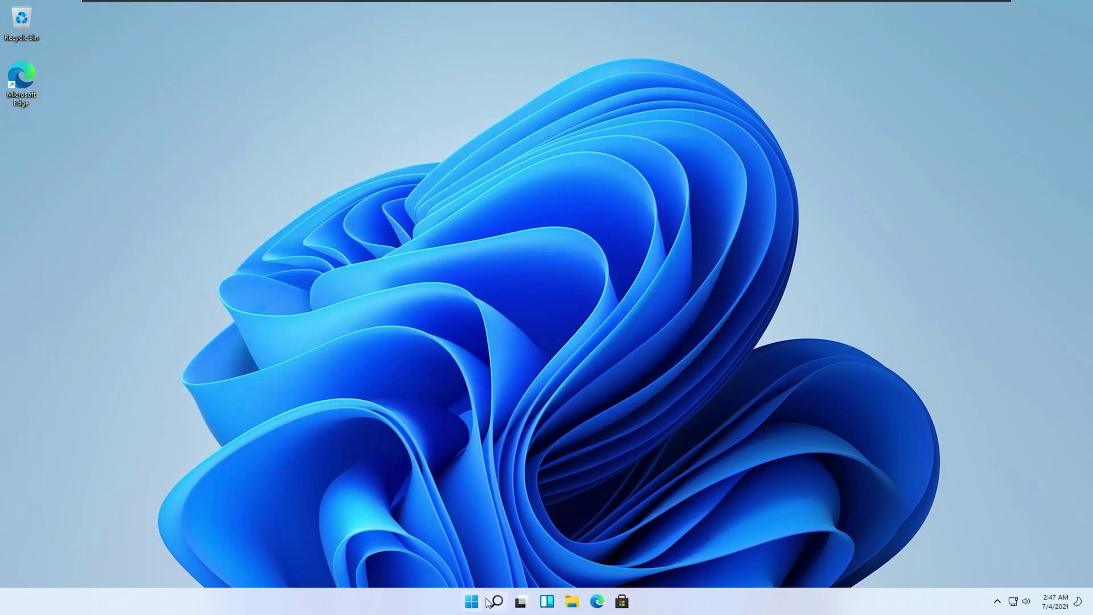
key("super")
type("winver")
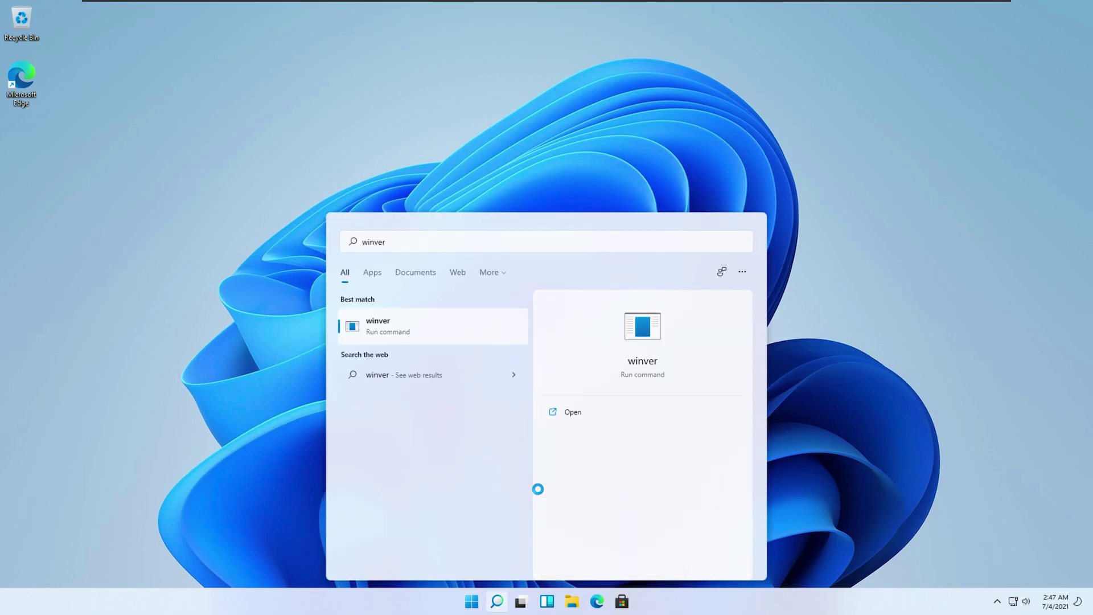
key("Return")
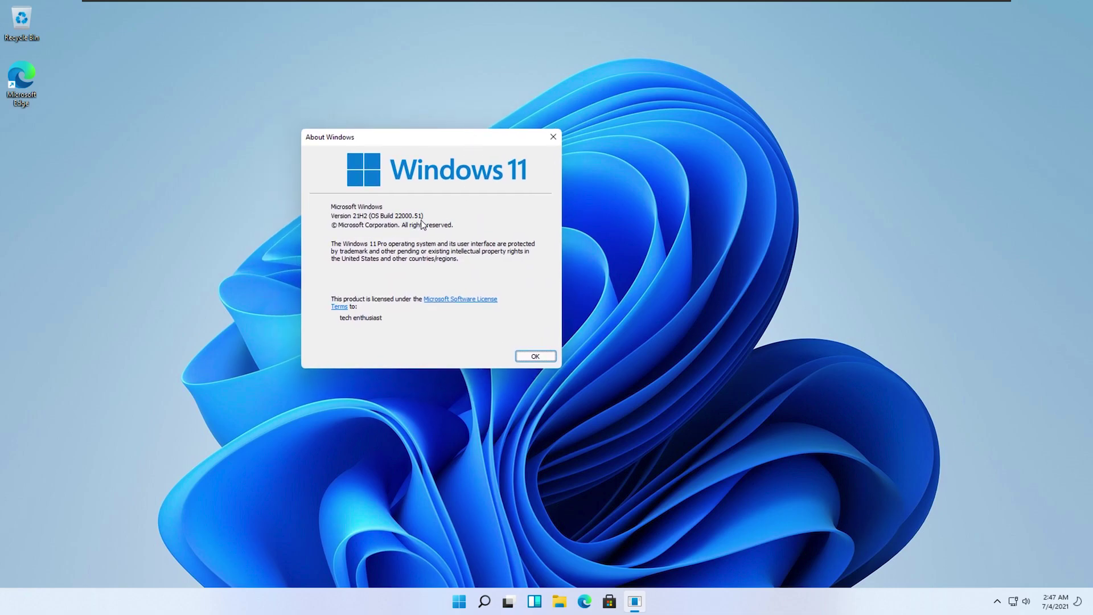
left_click(539, 357)
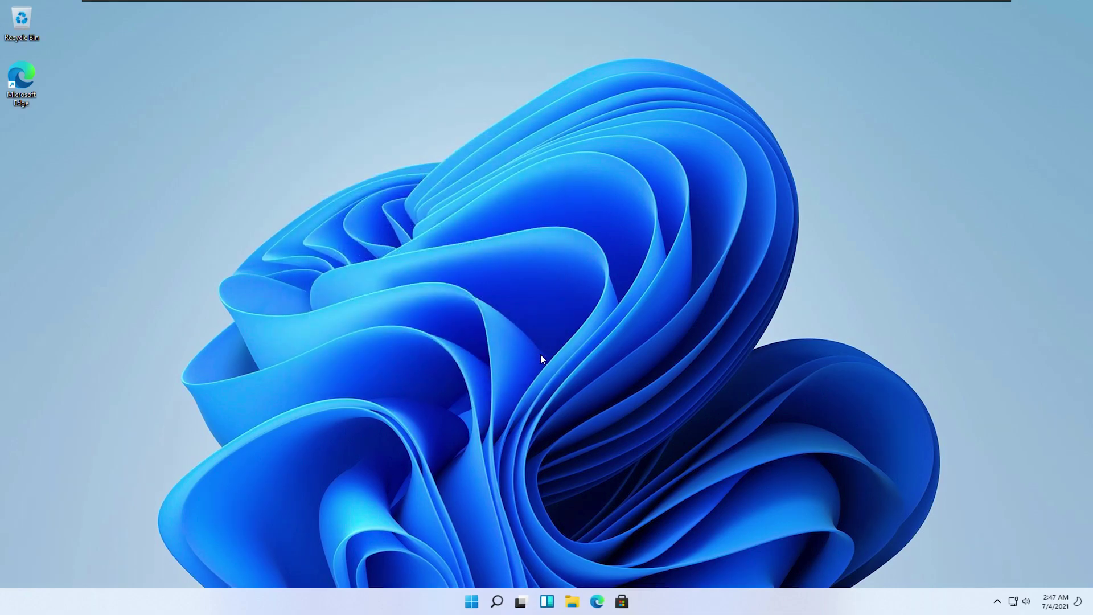